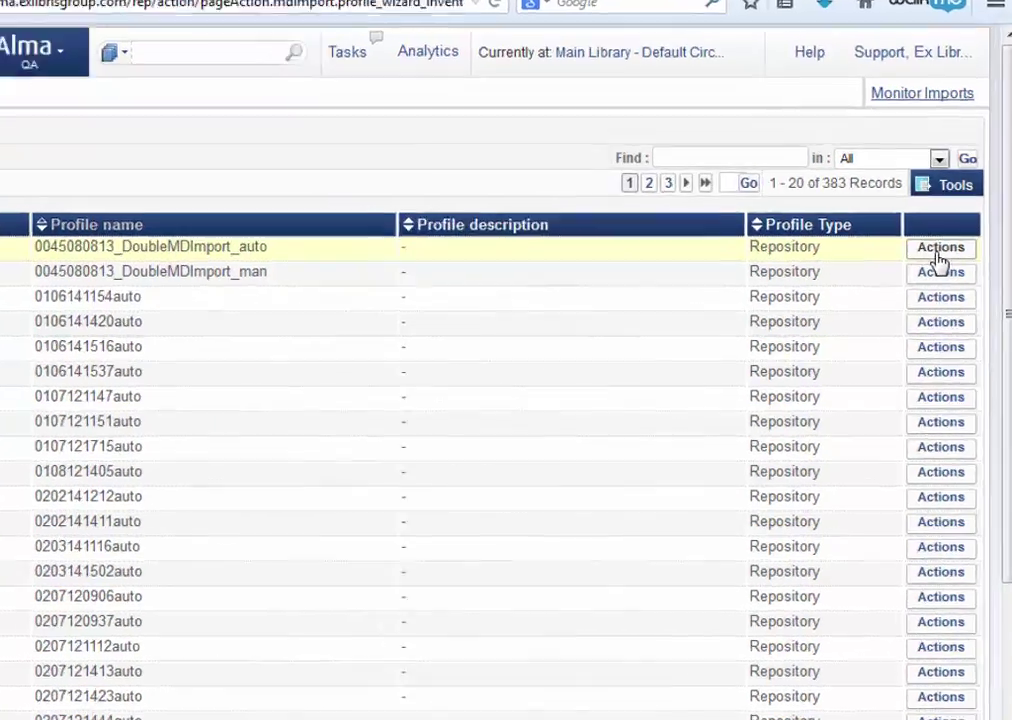
pyautogui.click(940, 278)
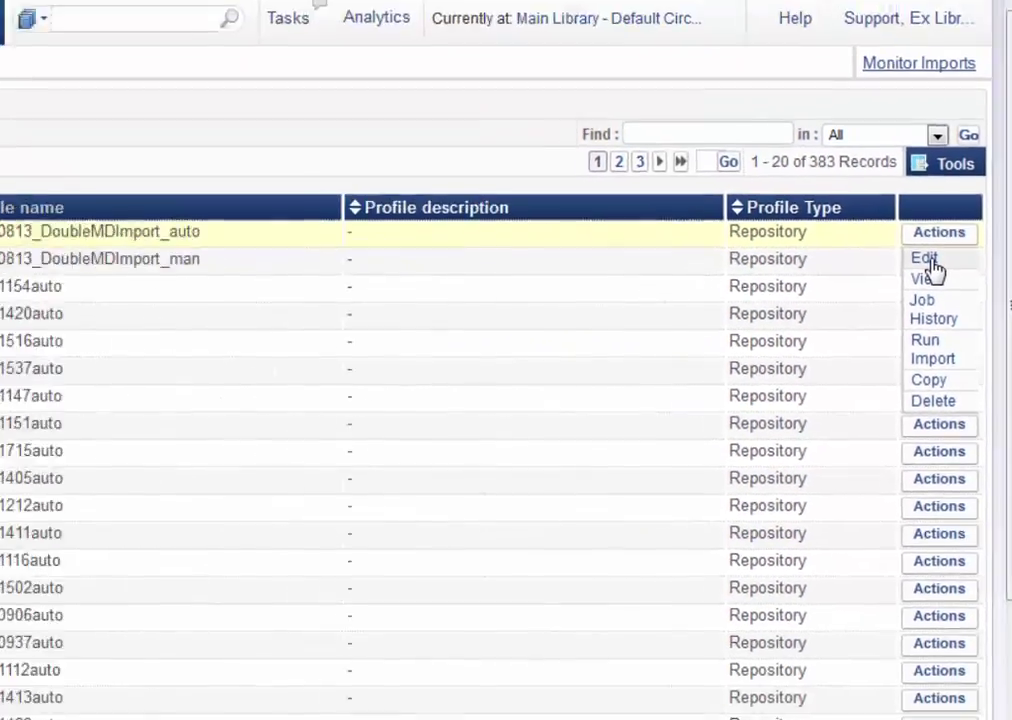
pyautogui.click(925, 260)
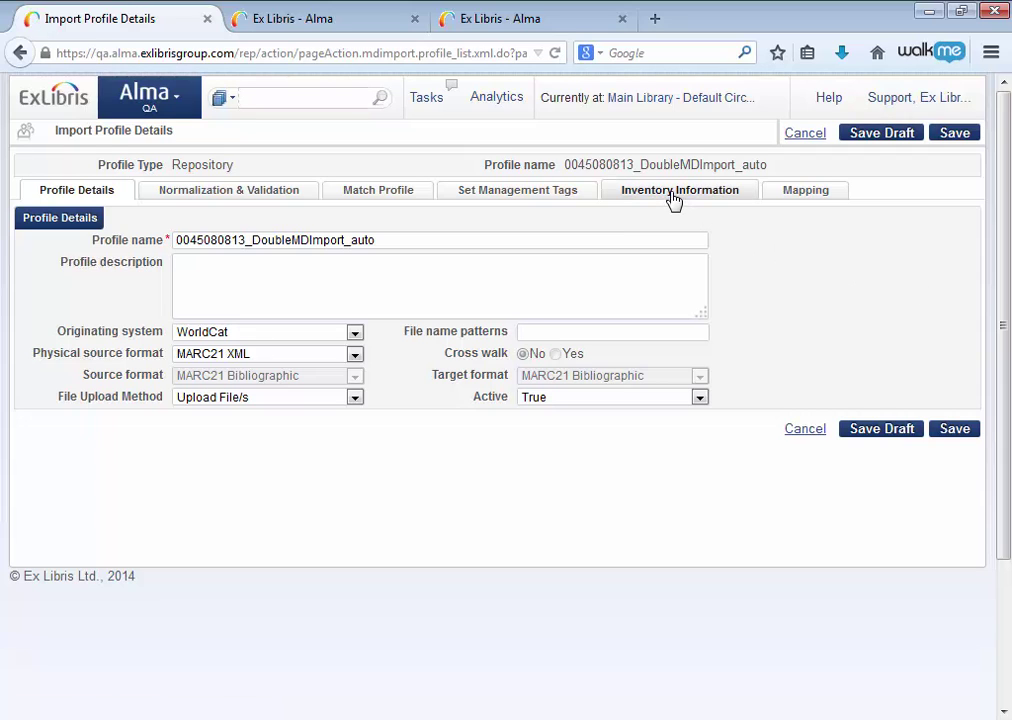
pyautogui.click(674, 200)
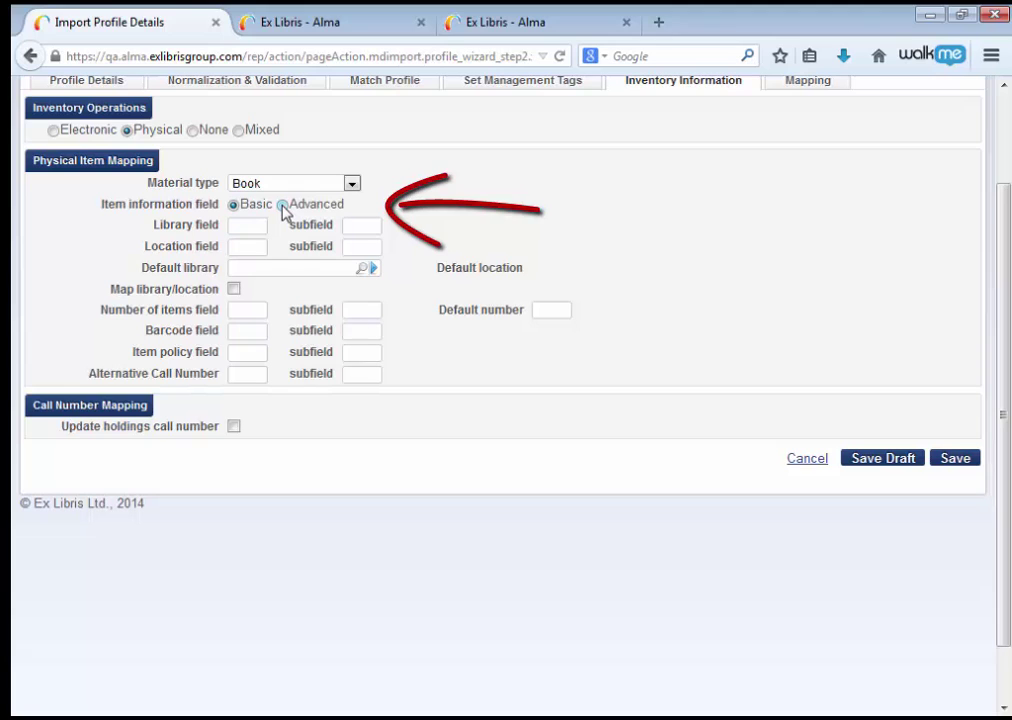
# Choose the Advanced item mapping policy and review its barcode, location, enumeration and notes subfields.
pyautogui.click(283, 205)
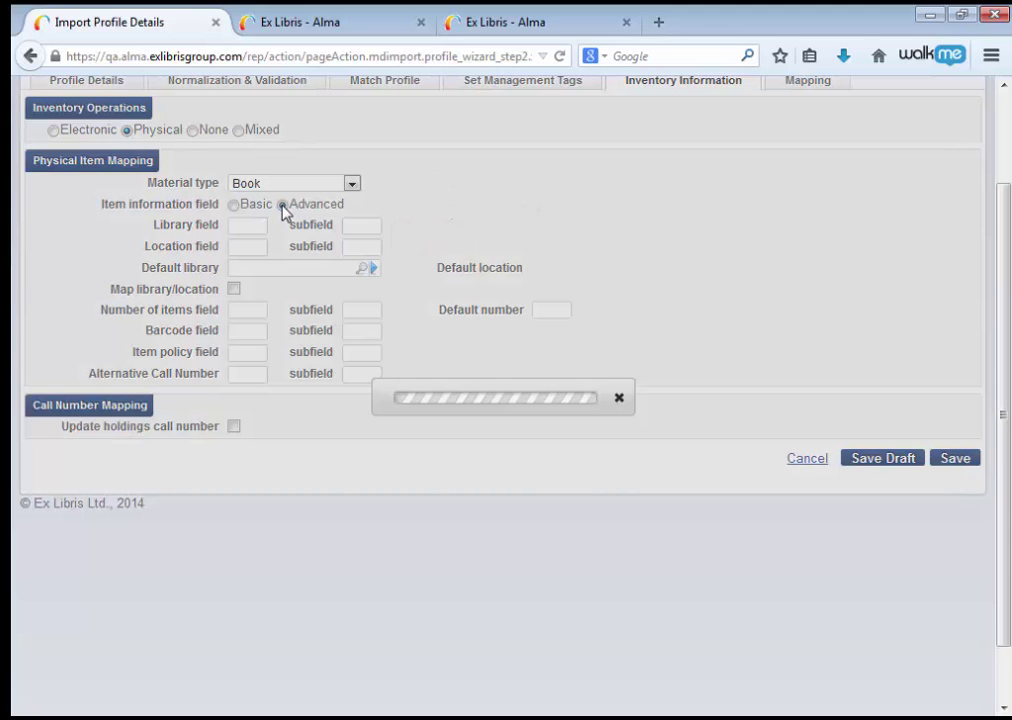
pyautogui.scroll(-2, 693, 237)
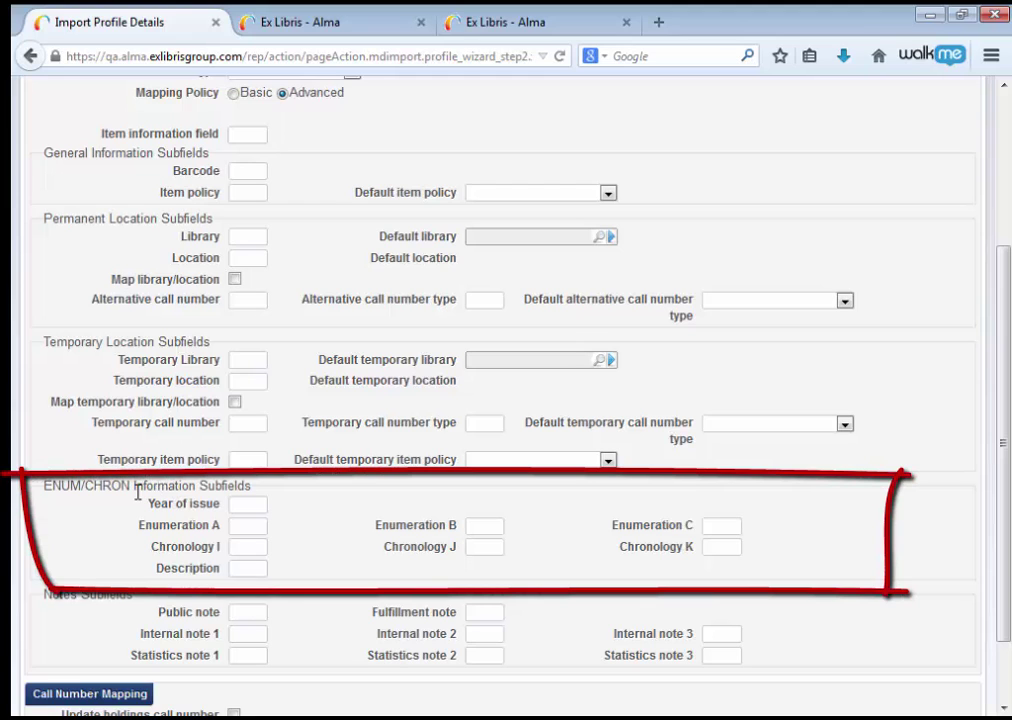
pyautogui.scroll(-2, 138, 510)
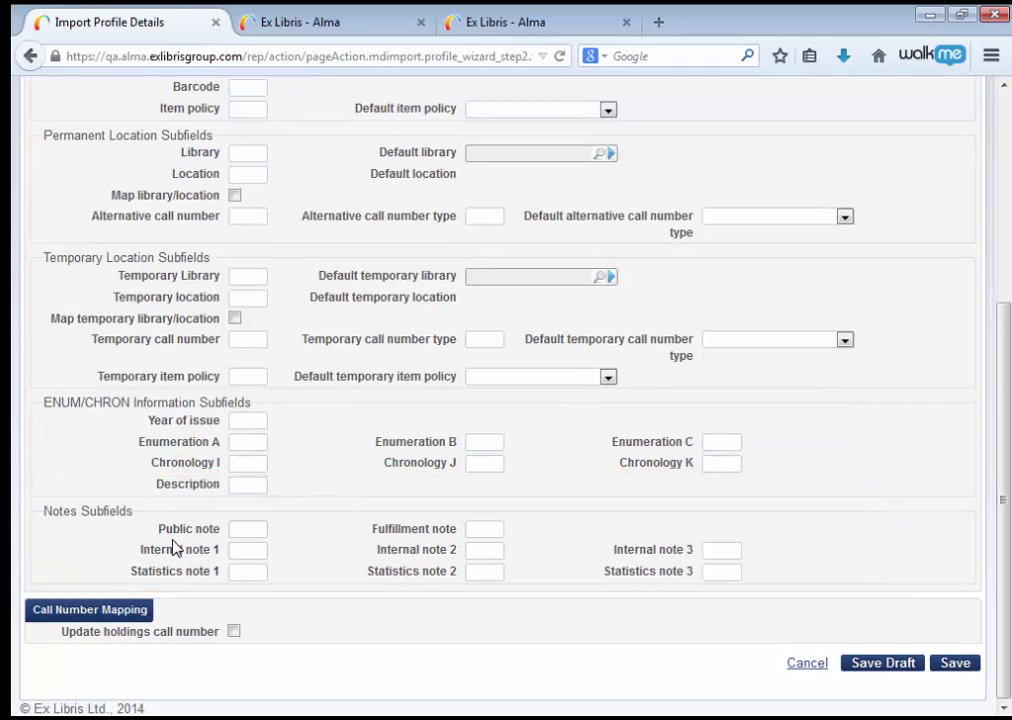
pyautogui.scroll(5, 173, 547)
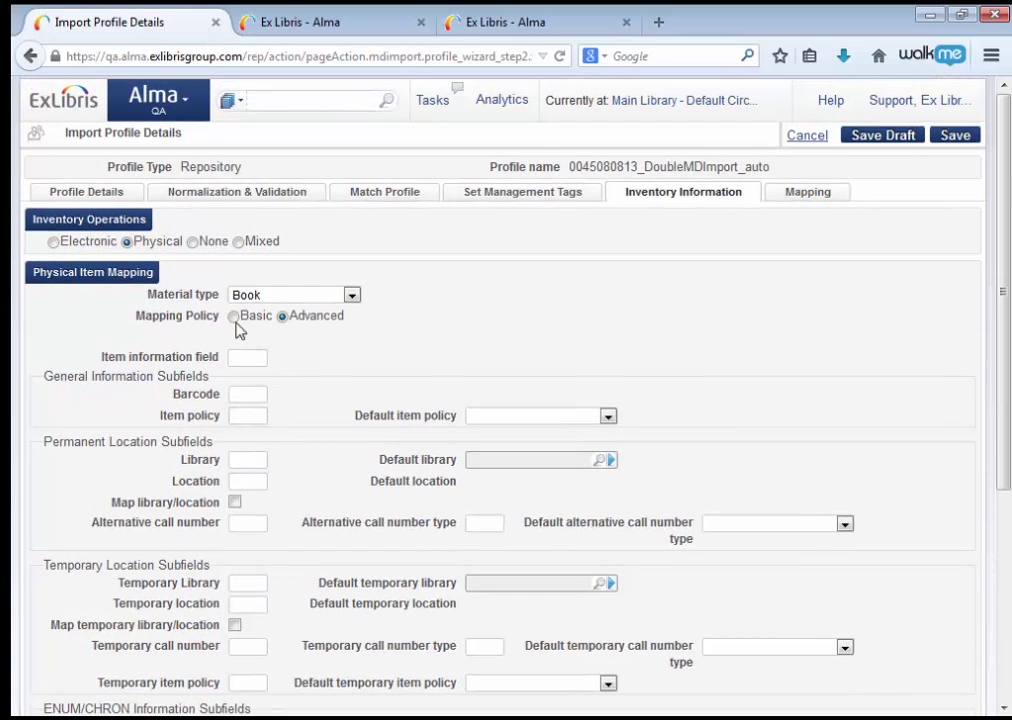
# Revert item mapping to Basic and review the Library field and subfield entries.
pyautogui.click(233, 316)
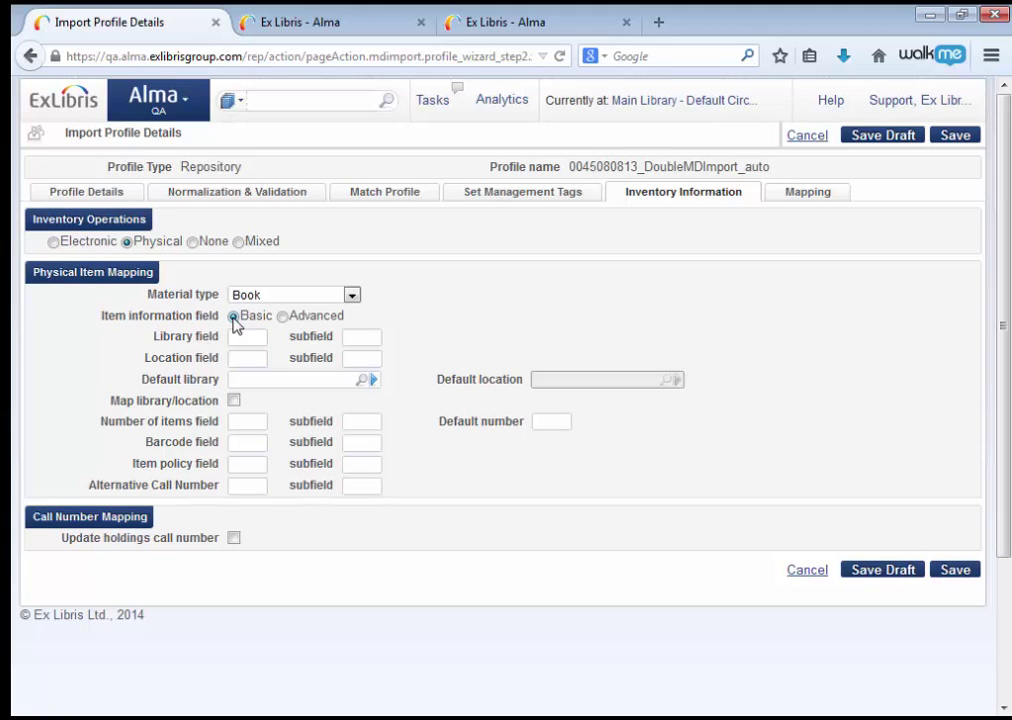
pyautogui.click(246, 337)
pyautogui.click(368, 340)
pyautogui.click(235, 337)
pyautogui.click(355, 337)
# Review the Location, Number of items and Barcode entries, then restore the Advanced policy.
pyautogui.click(240, 357)
pyautogui.click(238, 422)
pyautogui.click(244, 446)
pyautogui.click(350, 422)
pyautogui.click(285, 318)
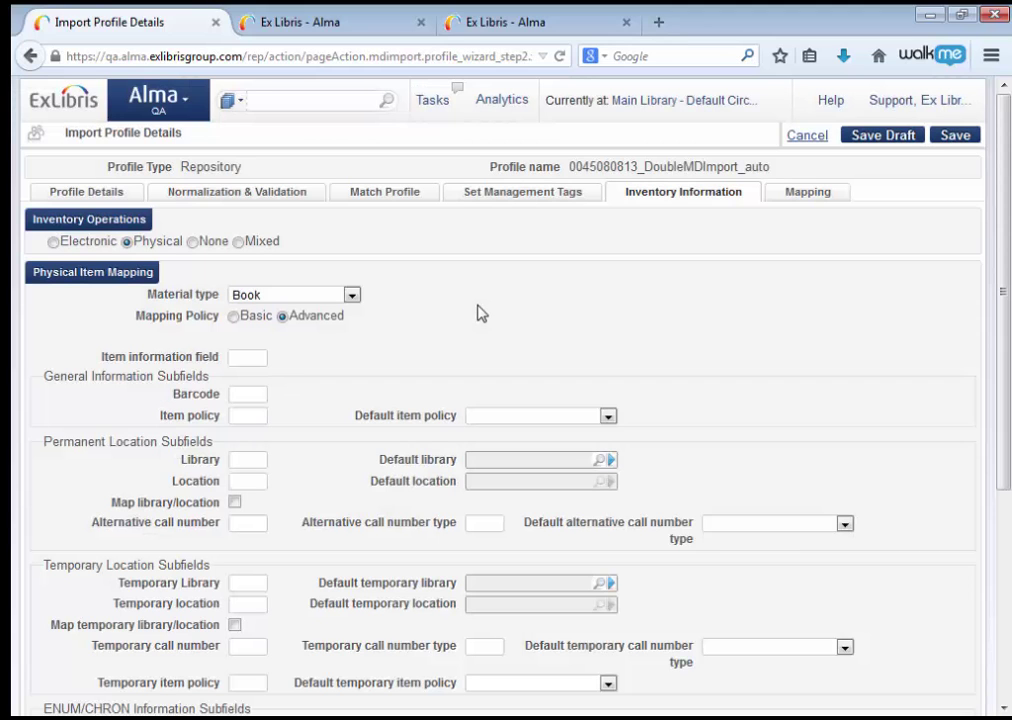
# Review the Barcode, Item policy, Library, Location and Item information entries, then choose Basic mapping.
pyautogui.scroll(-2, 478, 310)
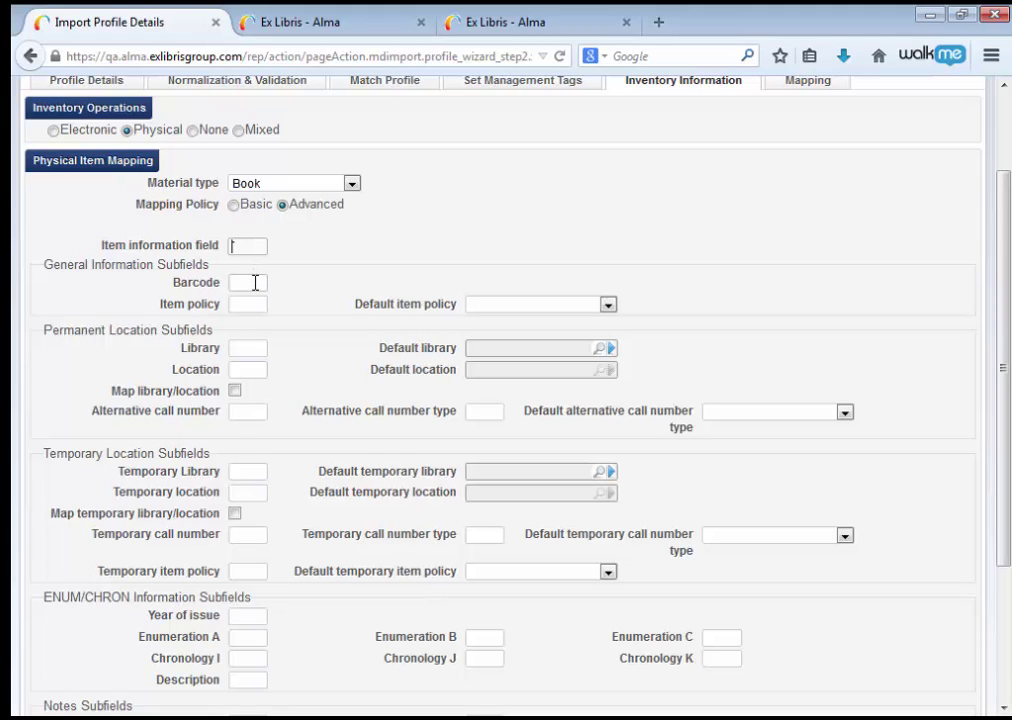
pyautogui.click(255, 282)
pyautogui.click(255, 298)
pyautogui.click(244, 345)
pyautogui.click(245, 369)
pyautogui.click(243, 281)
pyautogui.click(242, 246)
pyautogui.click(234, 205)
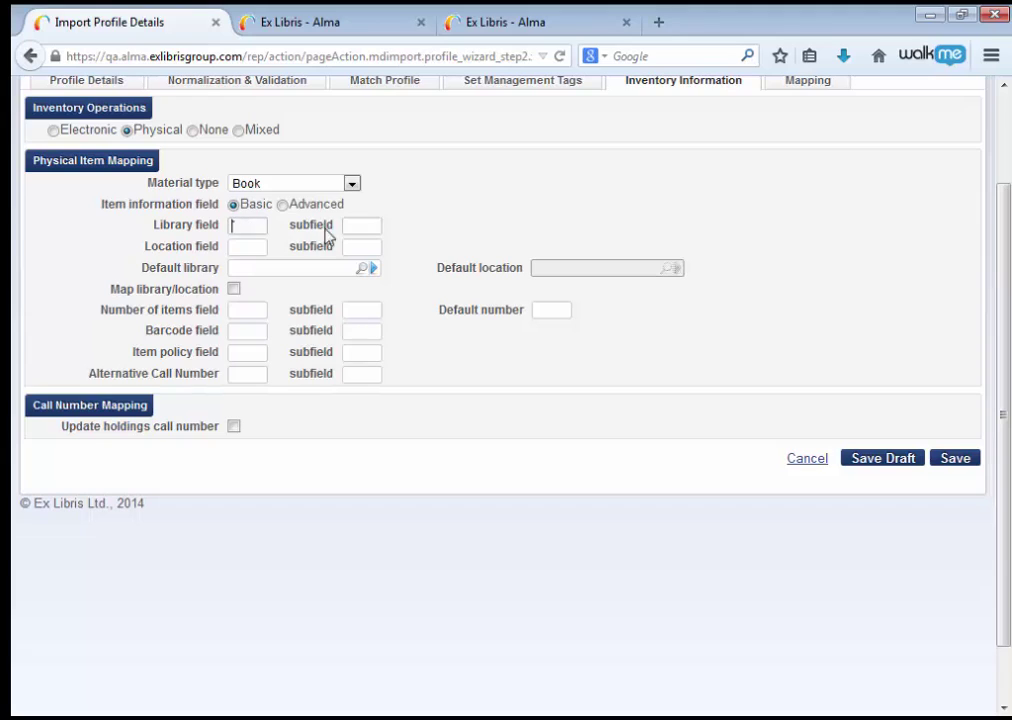
# Choose Advanced mapping and review the Item information, Item policy, Library, Location and Alternative call number entries.
pyautogui.click(355, 226)
pyautogui.click(284, 205)
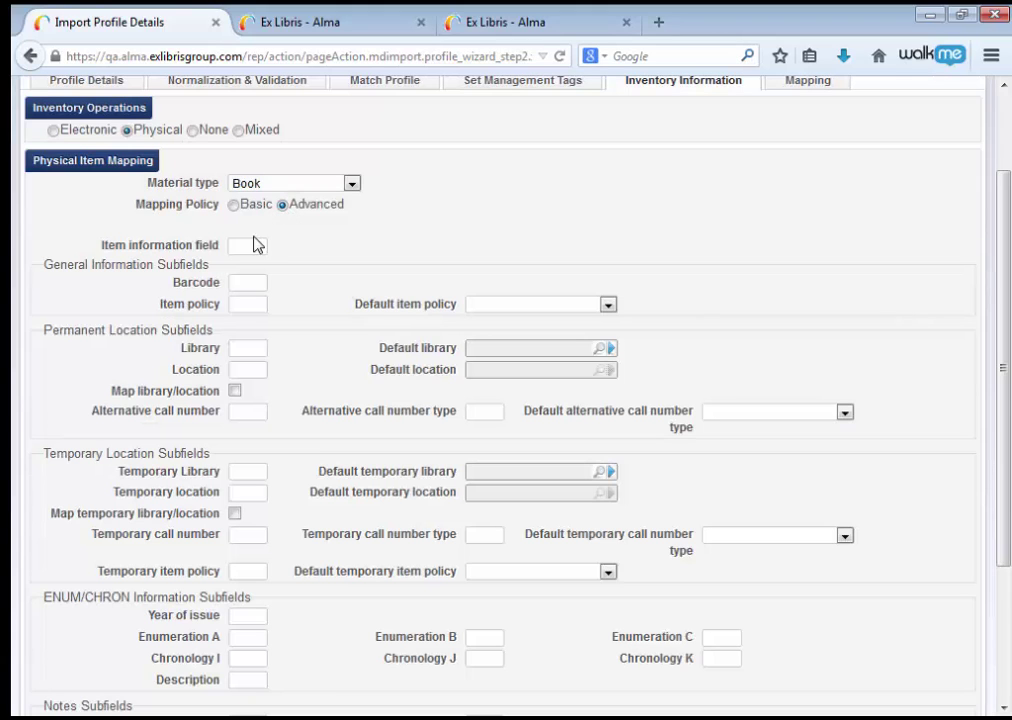
pyautogui.click(250, 245)
pyautogui.click(250, 284)
pyautogui.click(254, 348)
pyautogui.click(255, 370)
pyautogui.click(259, 411)
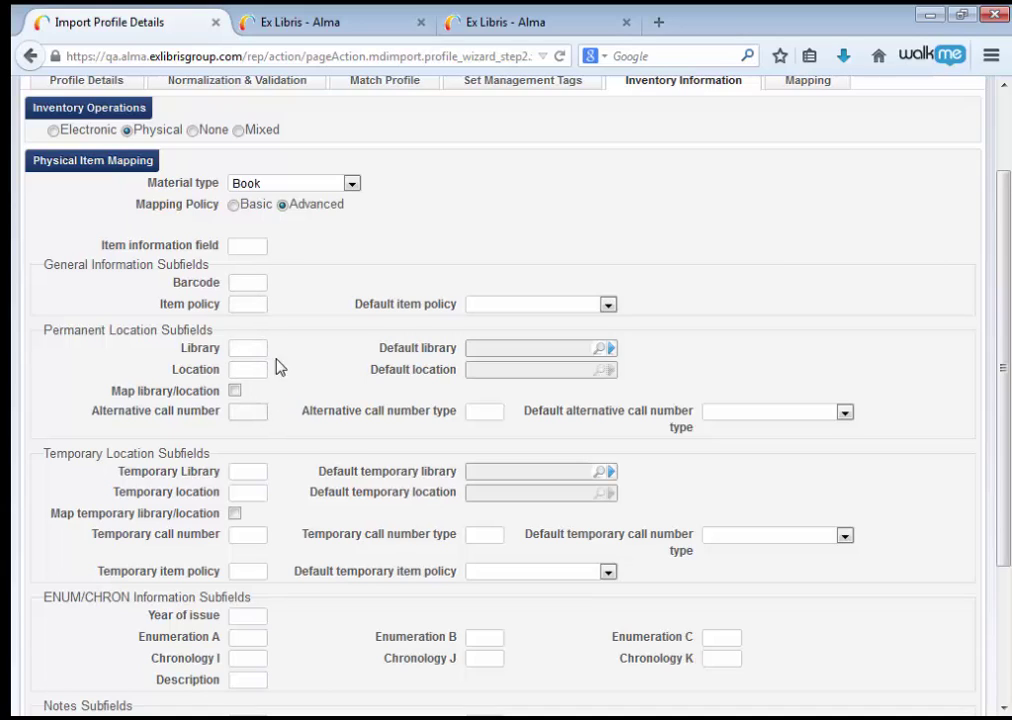